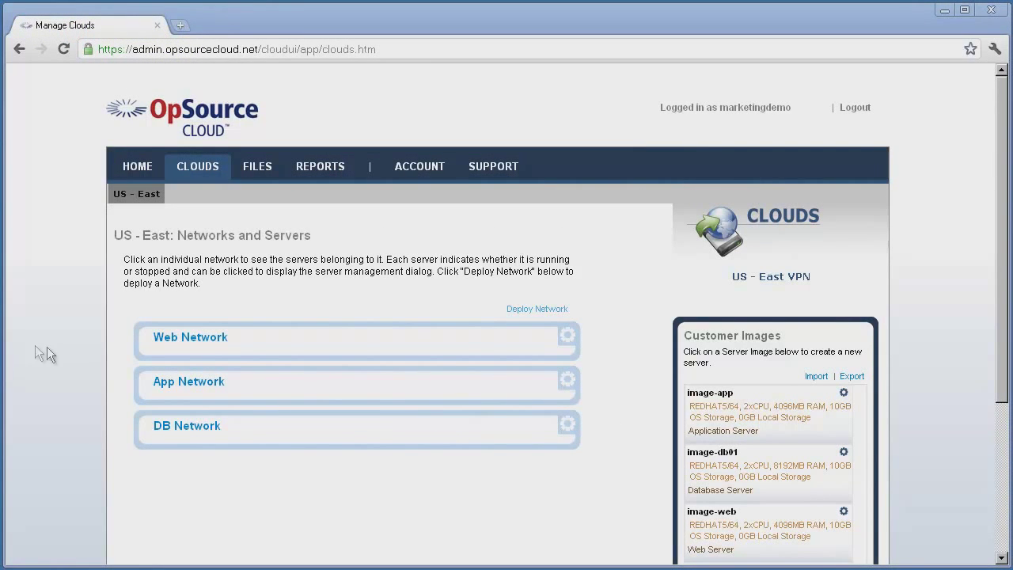
- Open the Web Network's Manage Network dialog at its empty Real Servers load-balancing page
{"action": "left_click", "coordinate": [182, 349]}
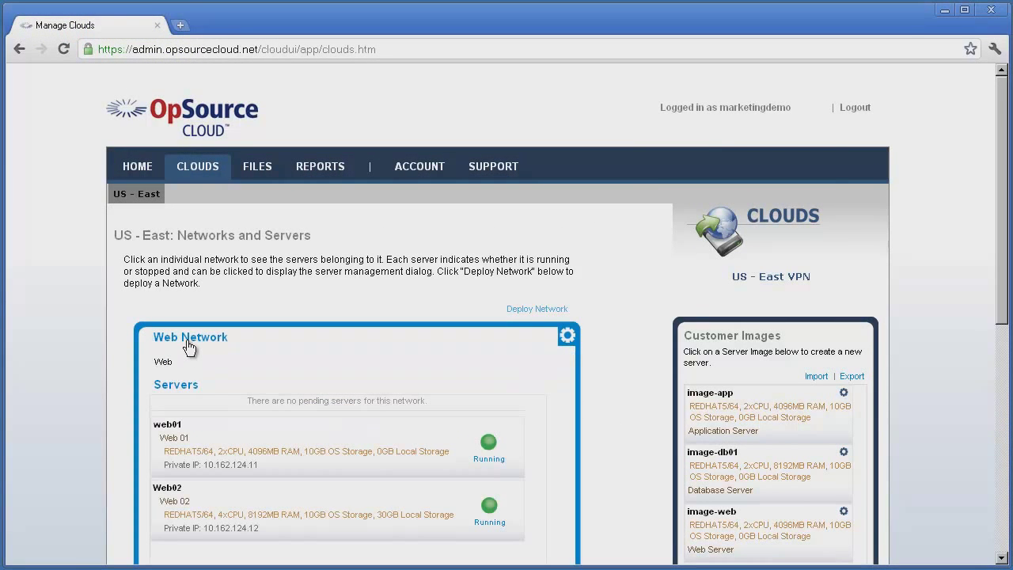
{"action": "left_click", "coordinate": [566, 339]}
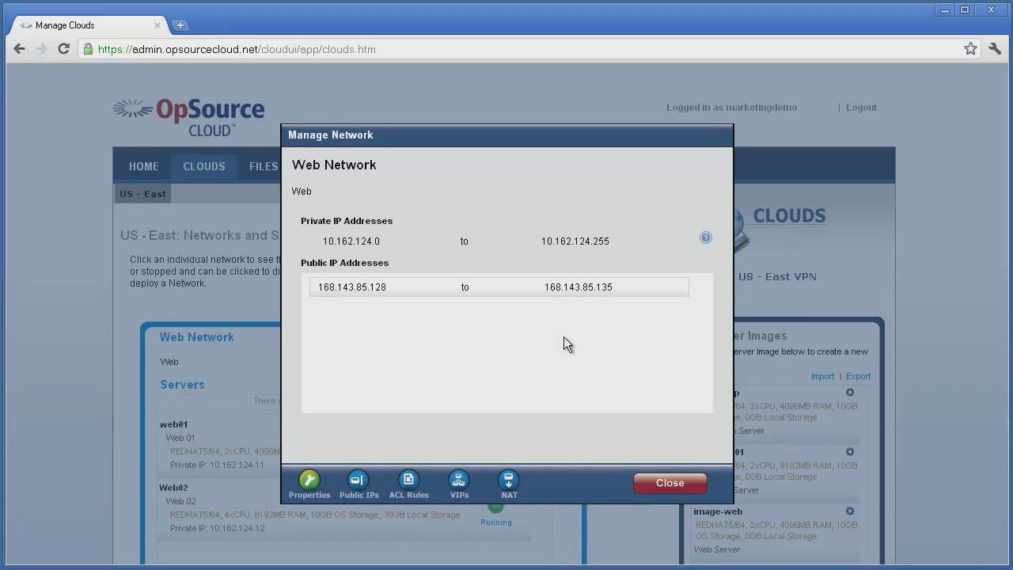
{"action": "left_click", "coordinate": [459, 482]}
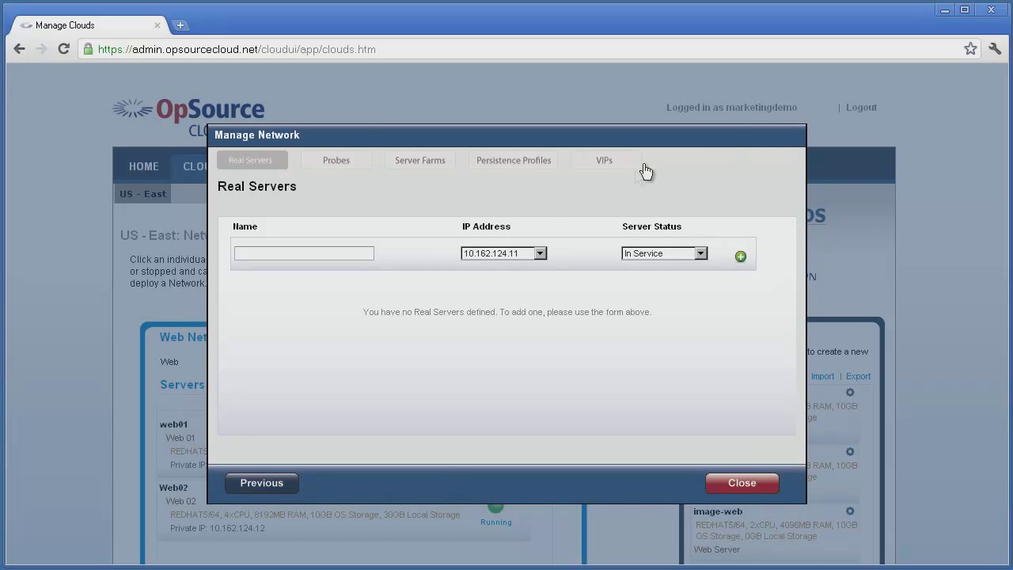
- Add real server web01 at 10.162.124.11 with status In Service
{"action": "left_click", "coordinate": [351, 254]}
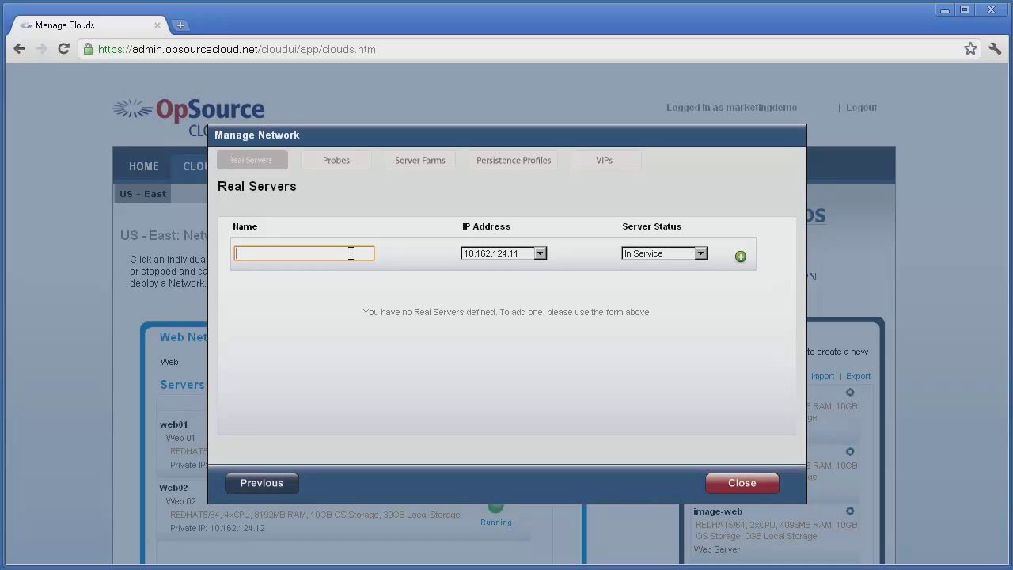
{"action": "type", "text": "web01"}
{"action": "left_click", "coordinate": [539, 253]}
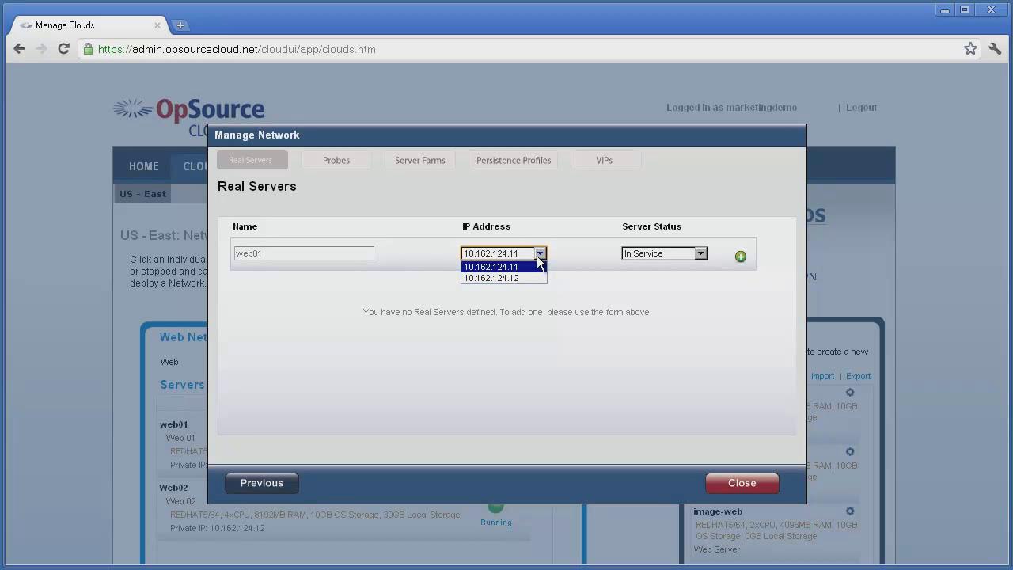
{"action": "left_click", "coordinate": [538, 258]}
{"action": "left_click", "coordinate": [700, 255]}
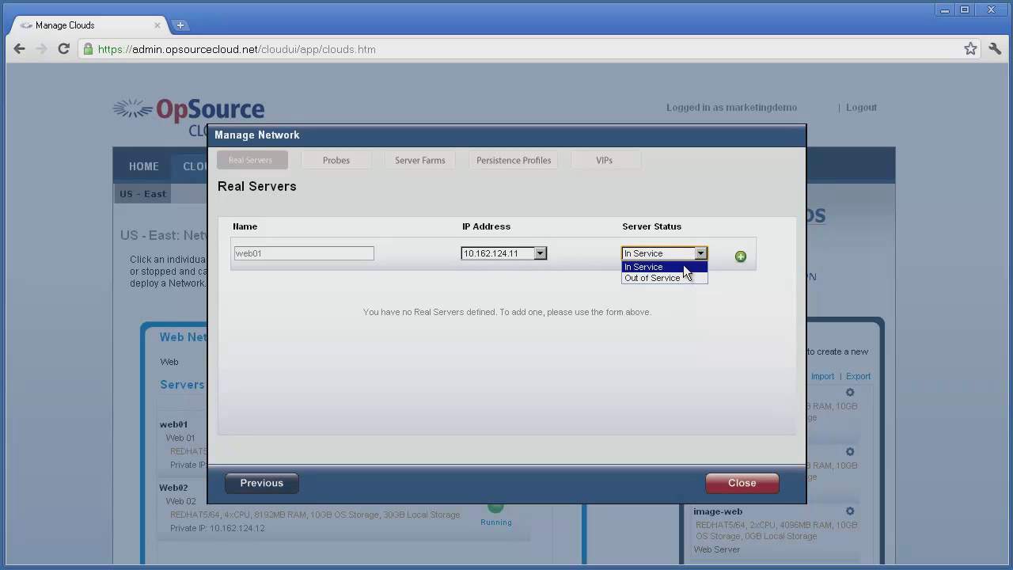
{"action": "left_click", "coordinate": [684, 267]}
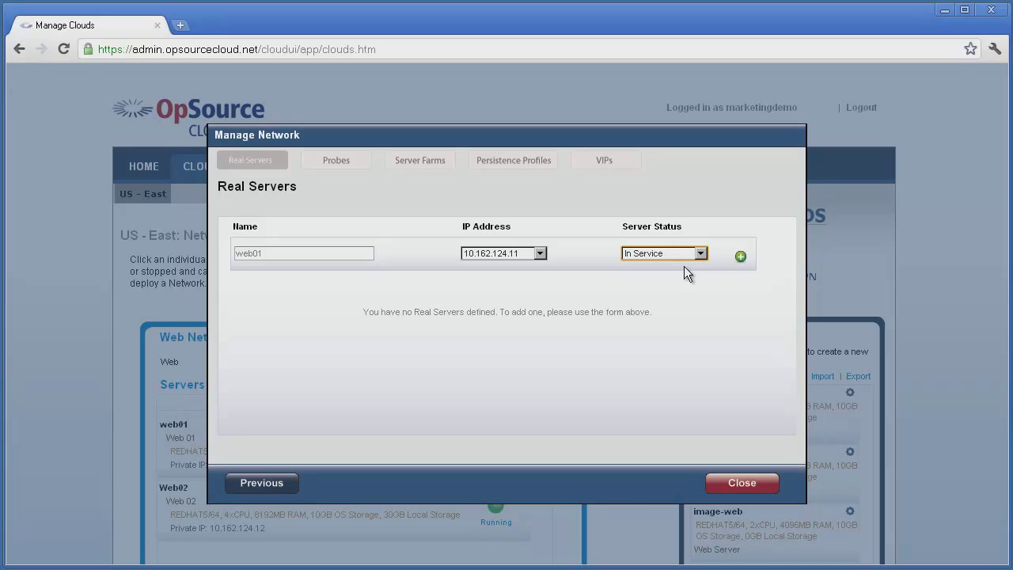
{"action": "left_click", "coordinate": [740, 257]}
{"action": "left_click", "coordinate": [440, 413]}
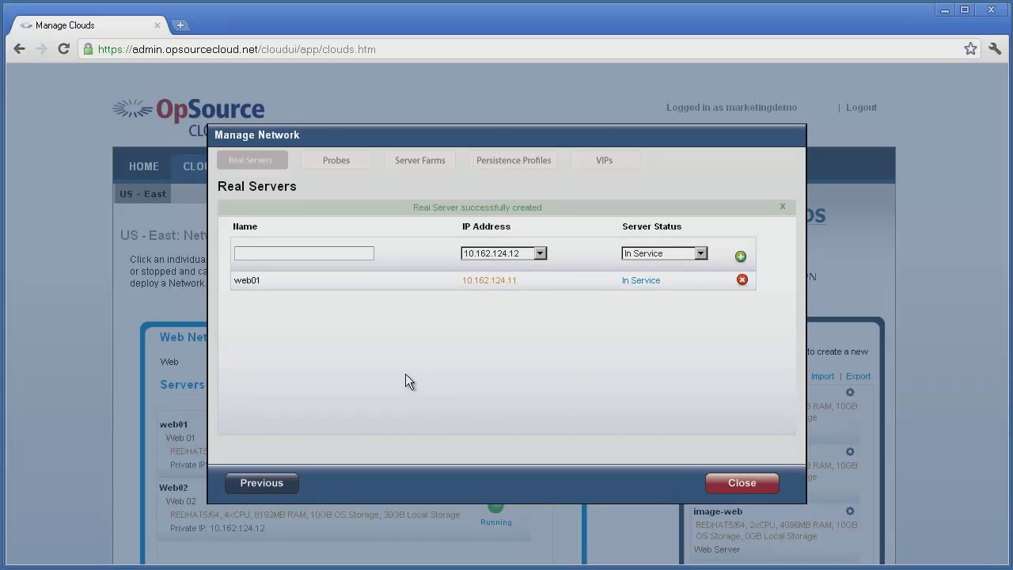
- Add real server web02 at 10.162.124.12
{"action": "left_click", "coordinate": [315, 254]}
{"action": "type", "text": "web02"}
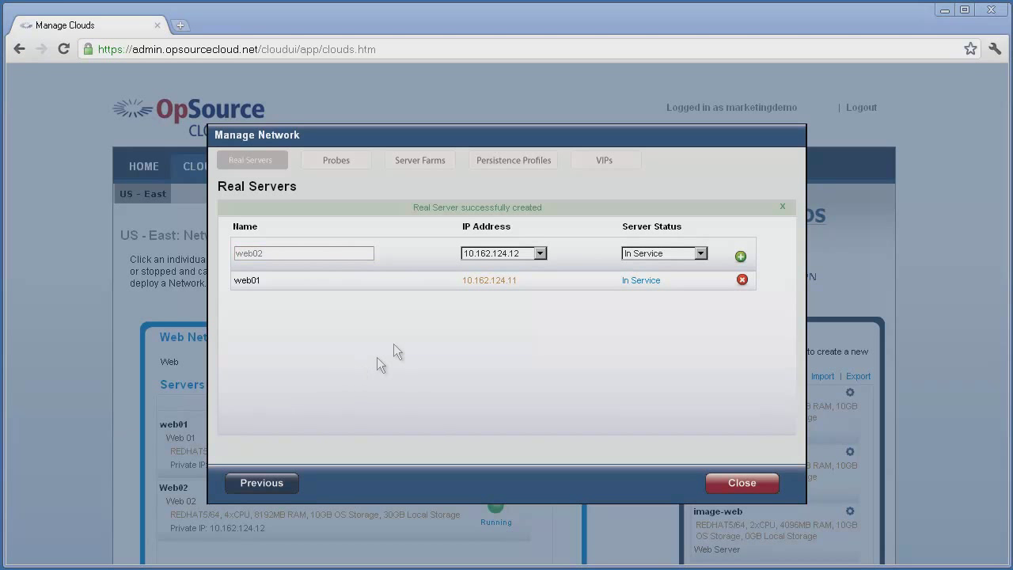
{"action": "left_click", "coordinate": [538, 254]}
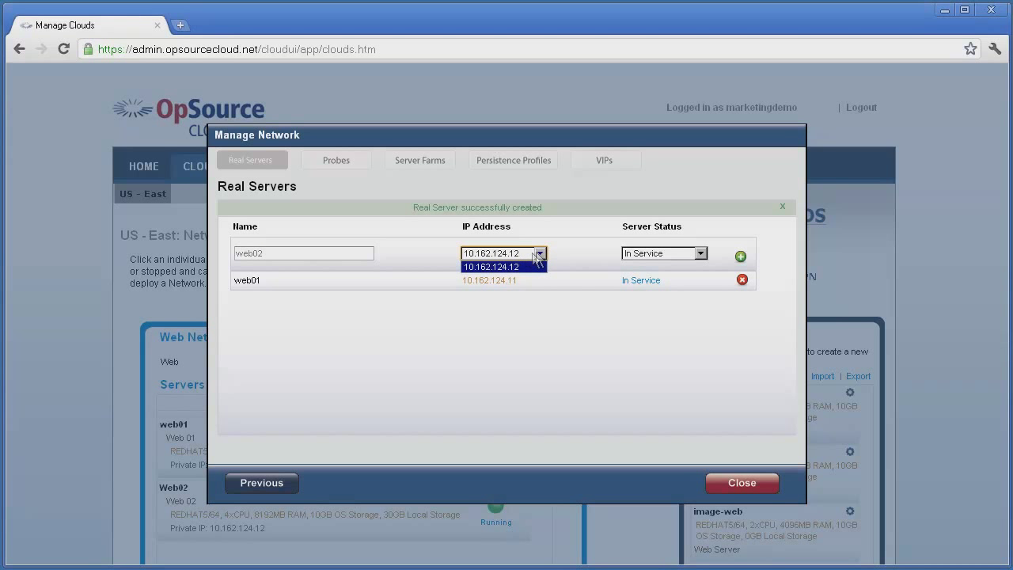
{"action": "left_click", "coordinate": [741, 256]}
{"action": "left_click", "coordinate": [422, 412]}
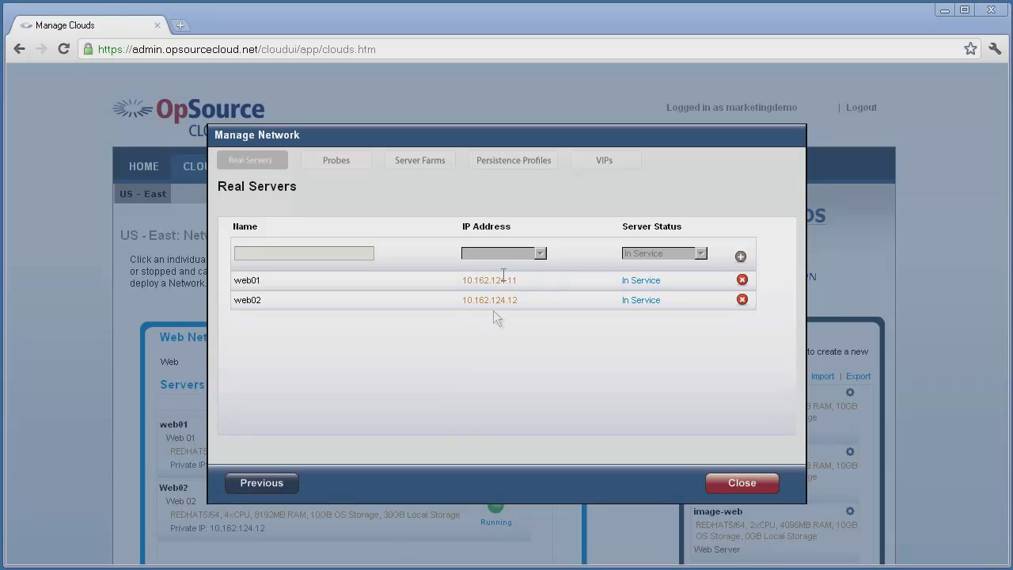
{"action": "left_click", "coordinate": [419, 168]}
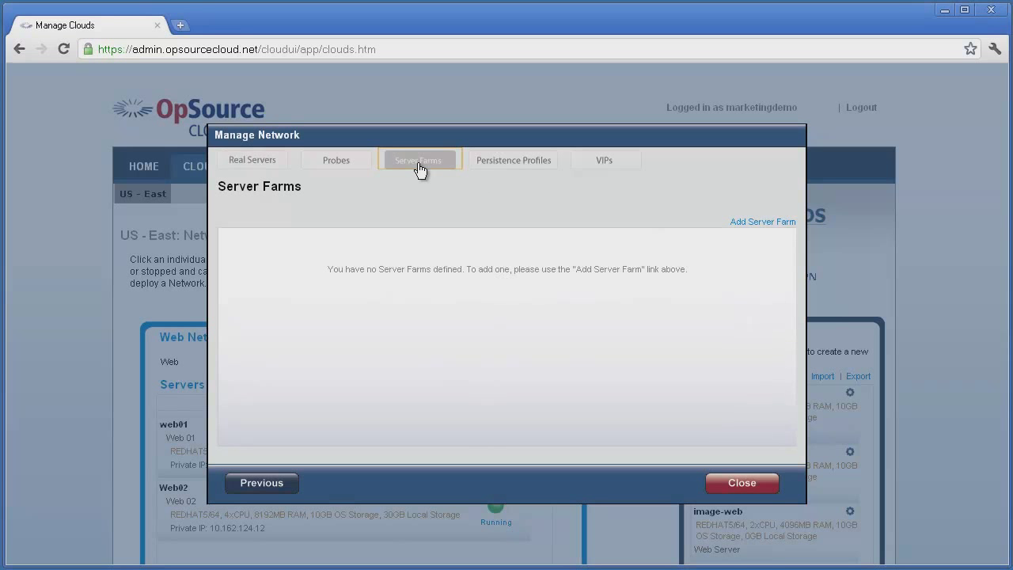
- Add server farm 'WebFarm' using Round robin, starting with web01 on port 80
{"action": "left_click", "coordinate": [759, 225]}
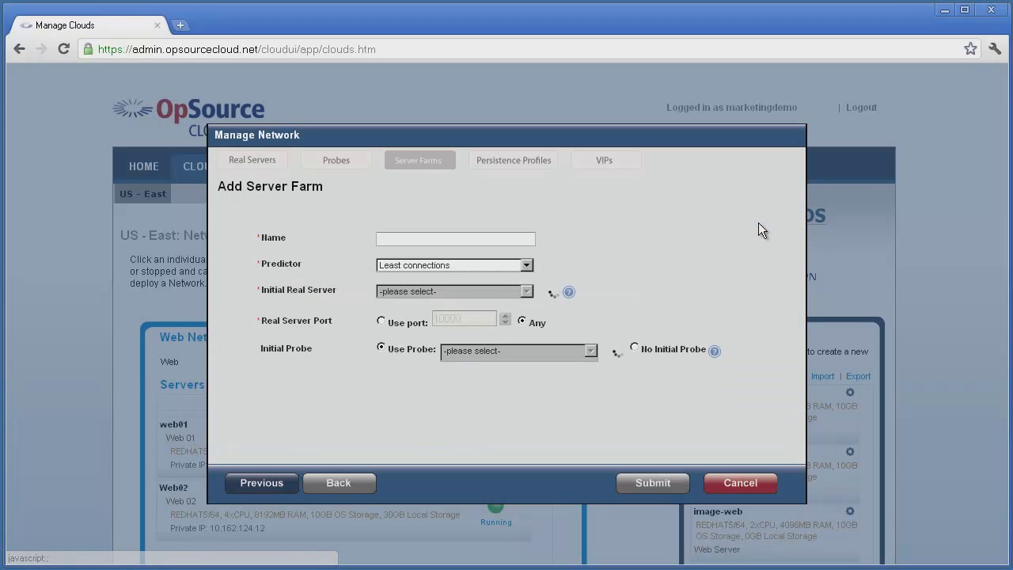
{"action": "left_click", "coordinate": [443, 237]}
{"action": "type", "text": "WebFarm"}
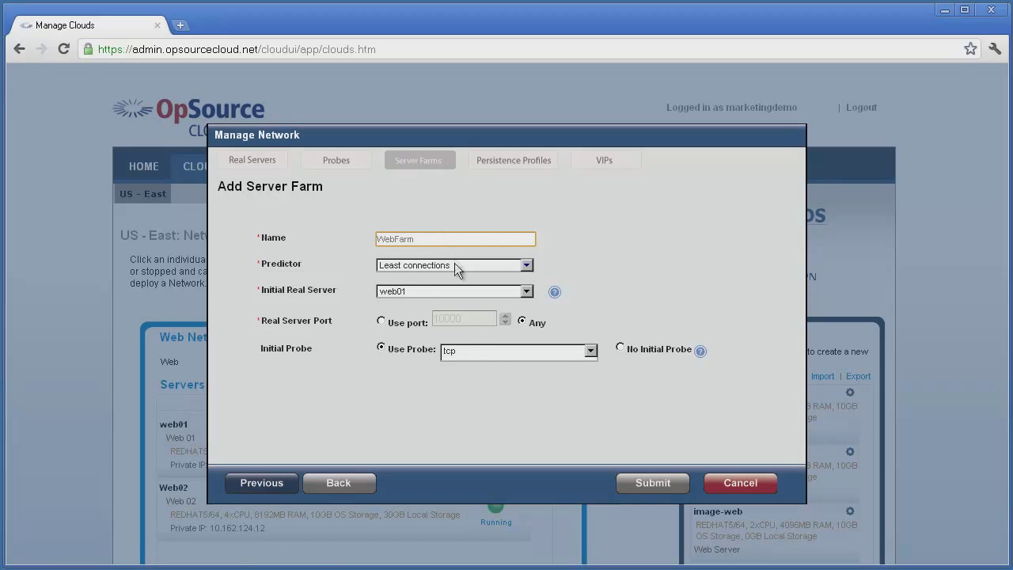
{"action": "left_click", "coordinate": [455, 267]}
{"action": "left_click", "coordinate": [443, 291]}
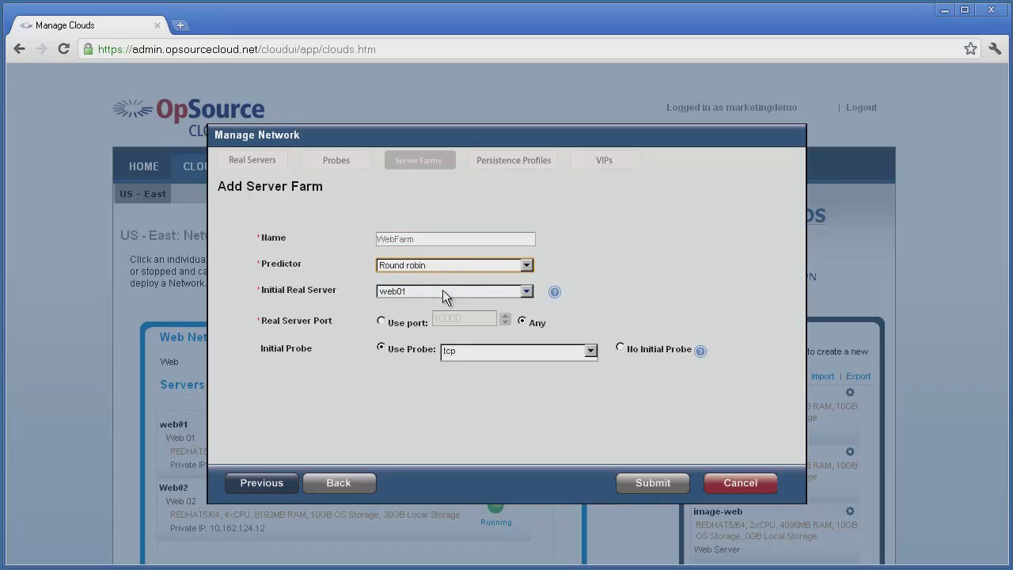
{"action": "left_click", "coordinate": [457, 292]}
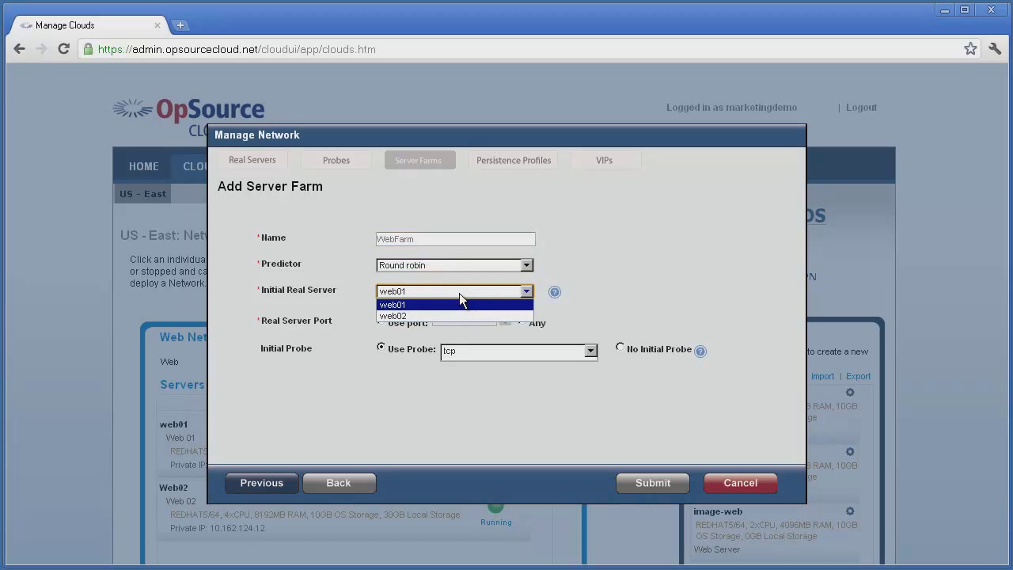
{"action": "left_click", "coordinate": [460, 304]}
{"action": "left_click", "coordinate": [383, 322]}
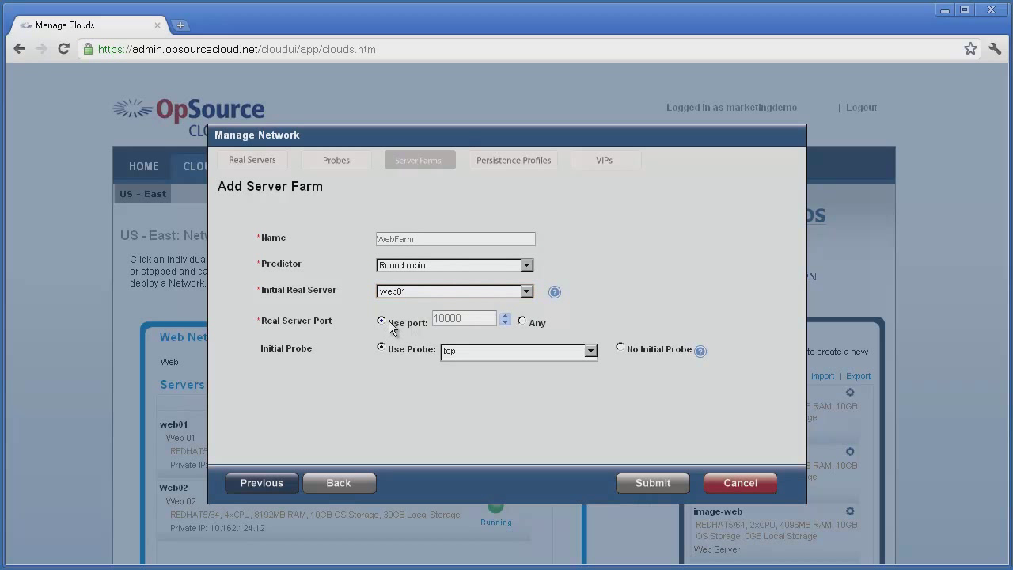
{"action": "double_click", "coordinate": [481, 317]}
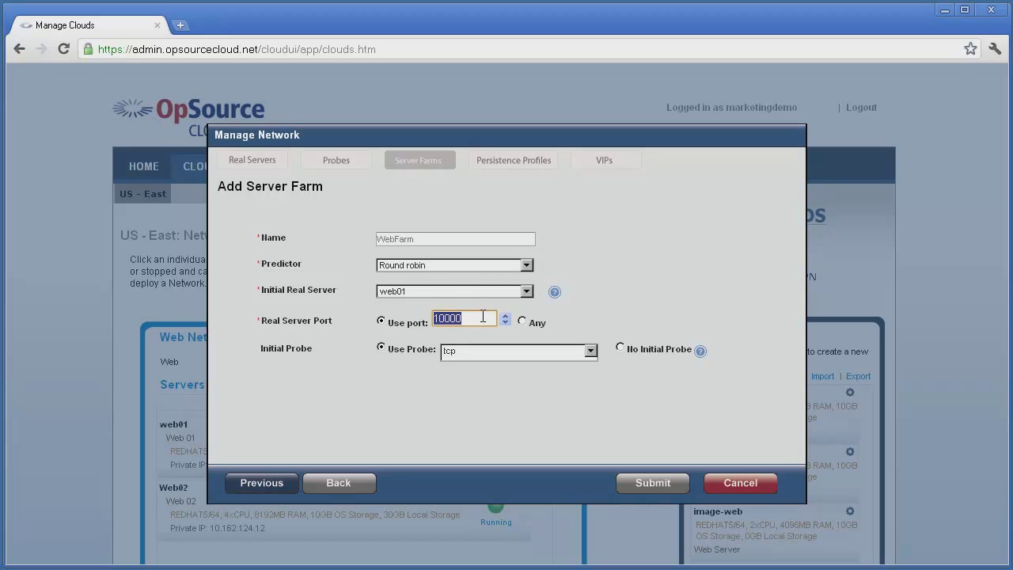
{"action": "type", "text": "80"}
{"action": "left_click", "coordinate": [479, 403]}
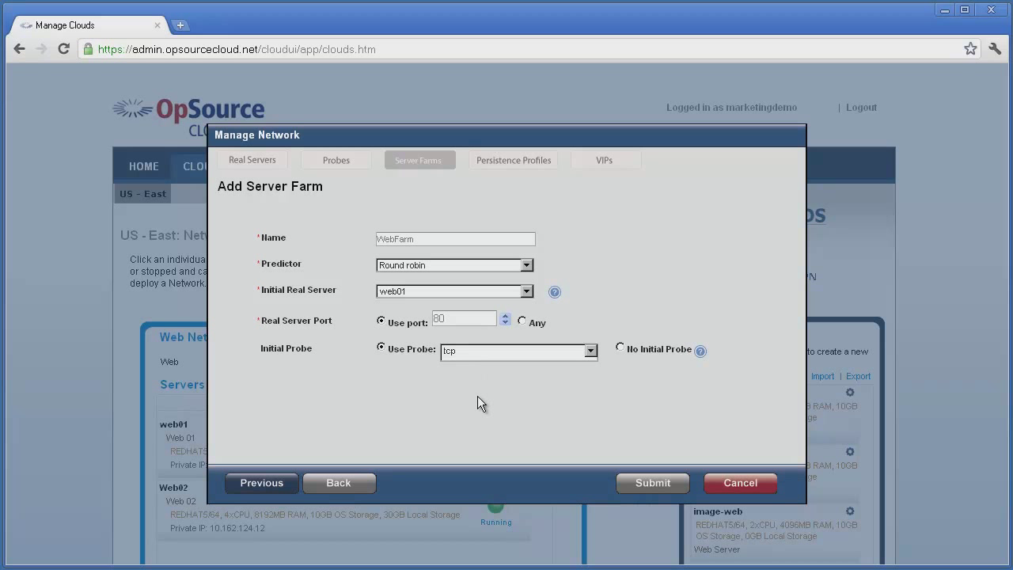
{"action": "left_click", "coordinate": [635, 485]}
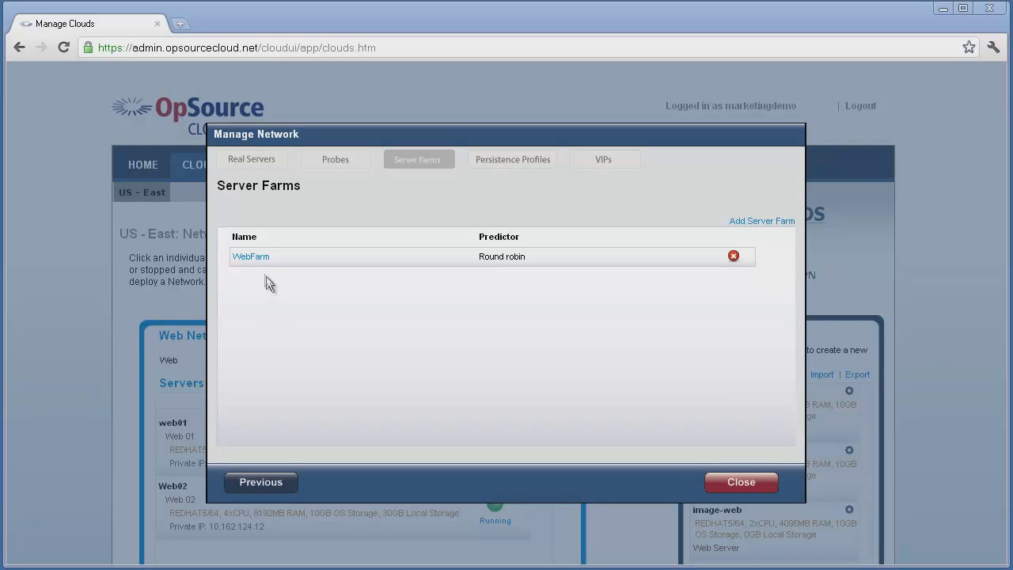
- Add web02 to WebFarm's real servers on port 80
{"action": "left_click", "coordinate": [251, 257]}
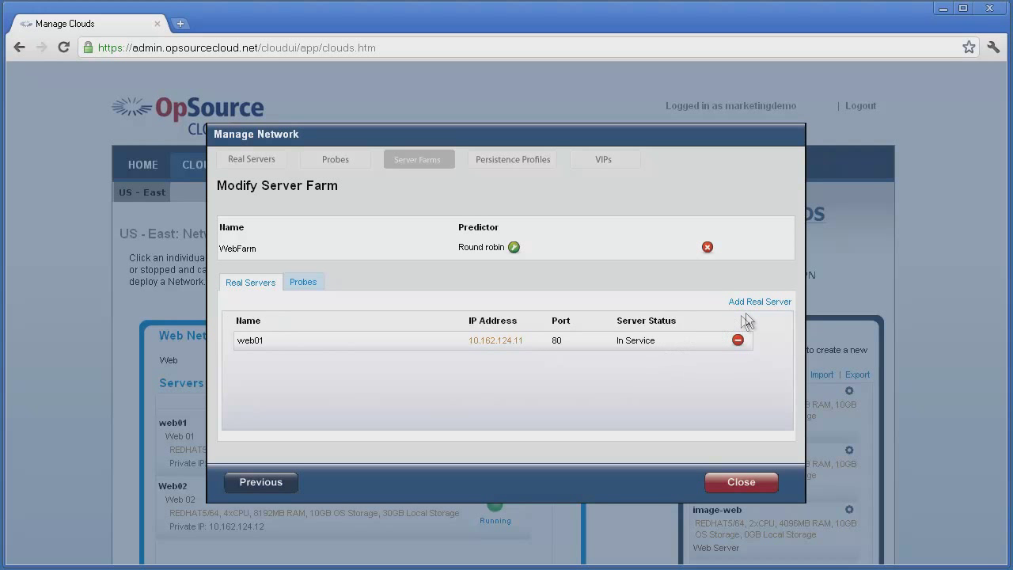
{"action": "left_click", "coordinate": [765, 309]}
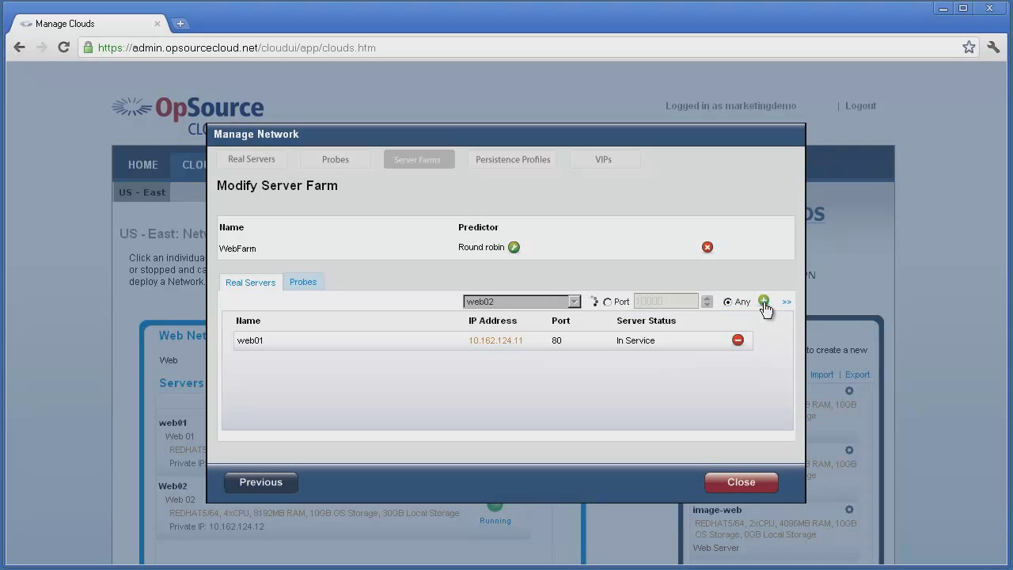
{"action": "left_click", "coordinate": [585, 304]}
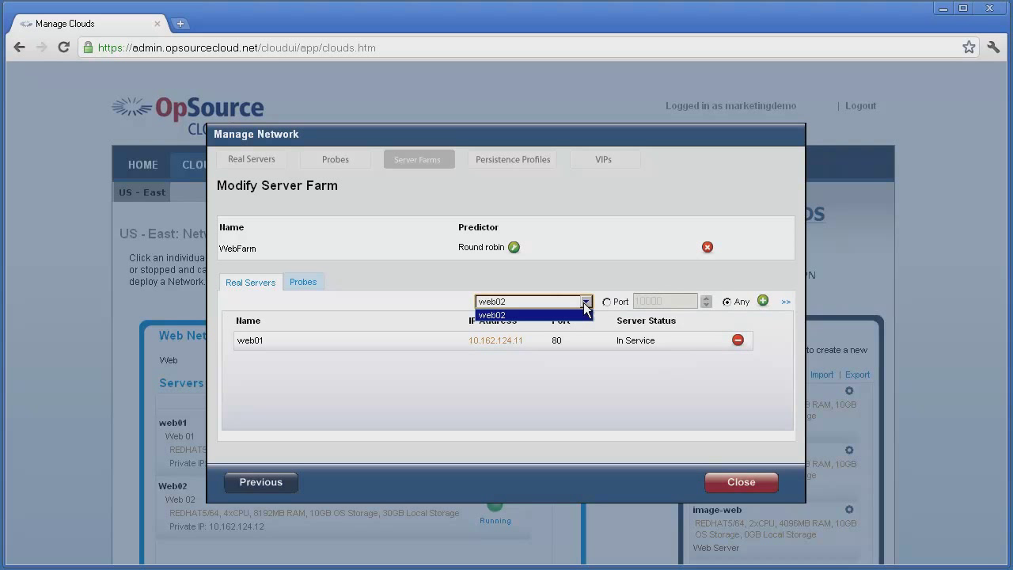
{"action": "left_click", "coordinate": [584, 304]}
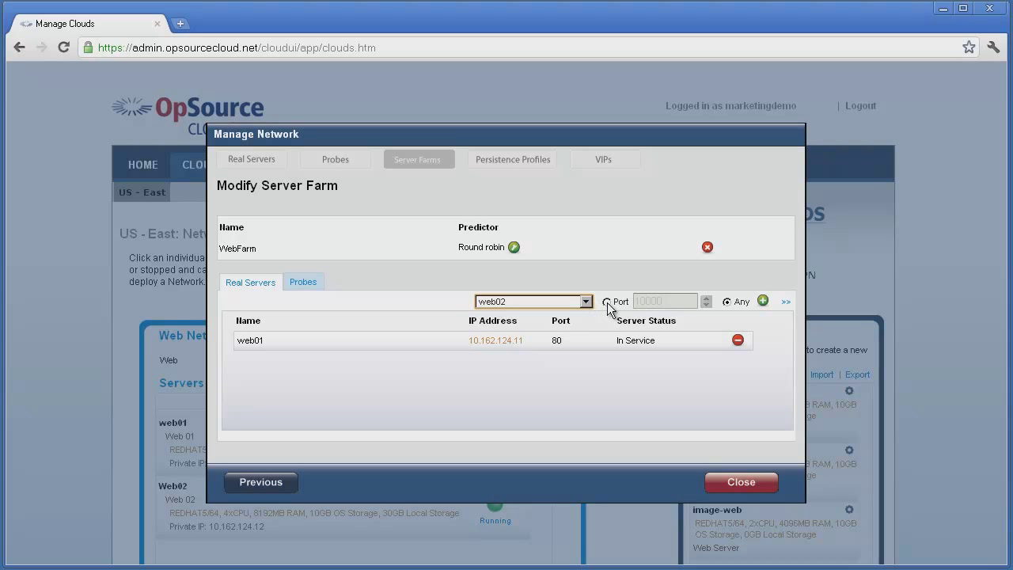
{"action": "left_click", "coordinate": [607, 302]}
{"action": "double_click", "coordinate": [669, 303]}
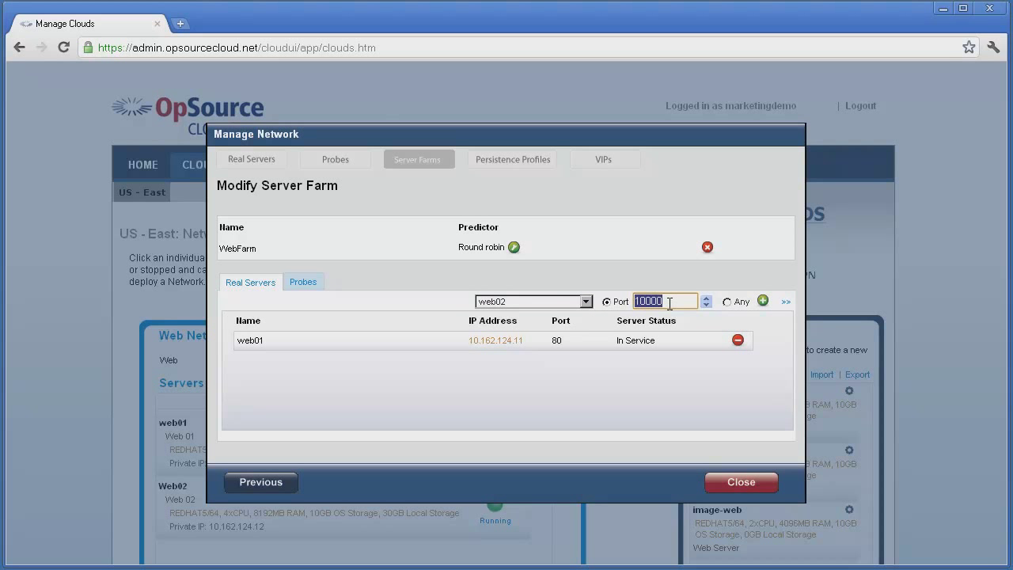
{"action": "type", "text": "80"}
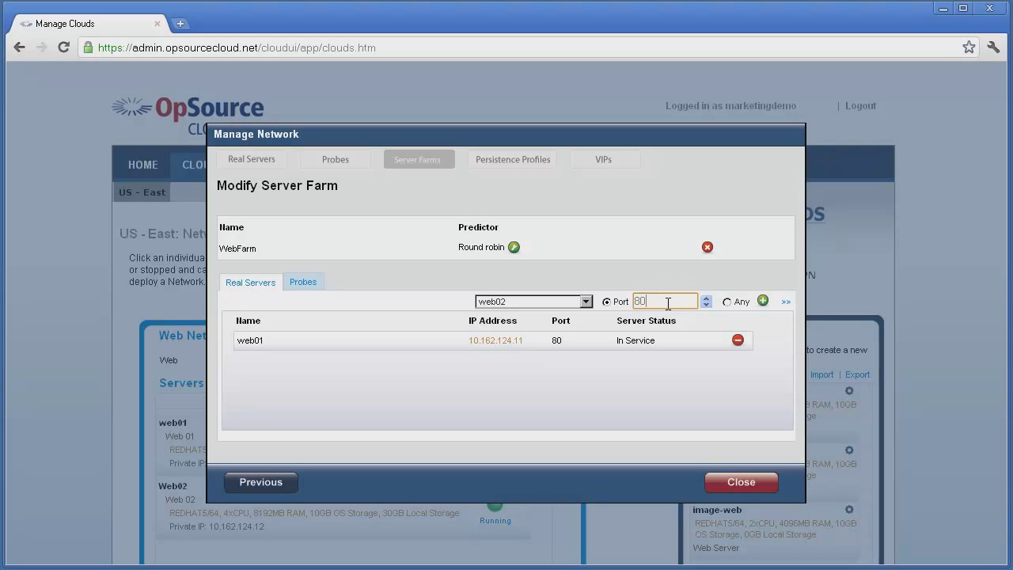
{"action": "left_click", "coordinate": [763, 301]}
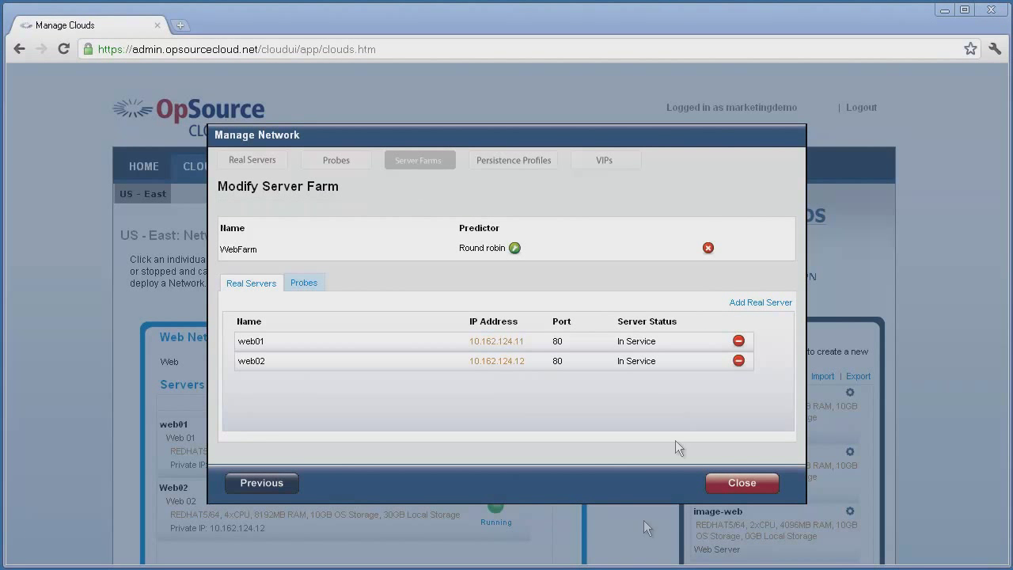
- Add VIP 'WebVip' with target type Server Farm, port 80, target WebFarm
{"action": "left_click", "coordinate": [604, 163]}
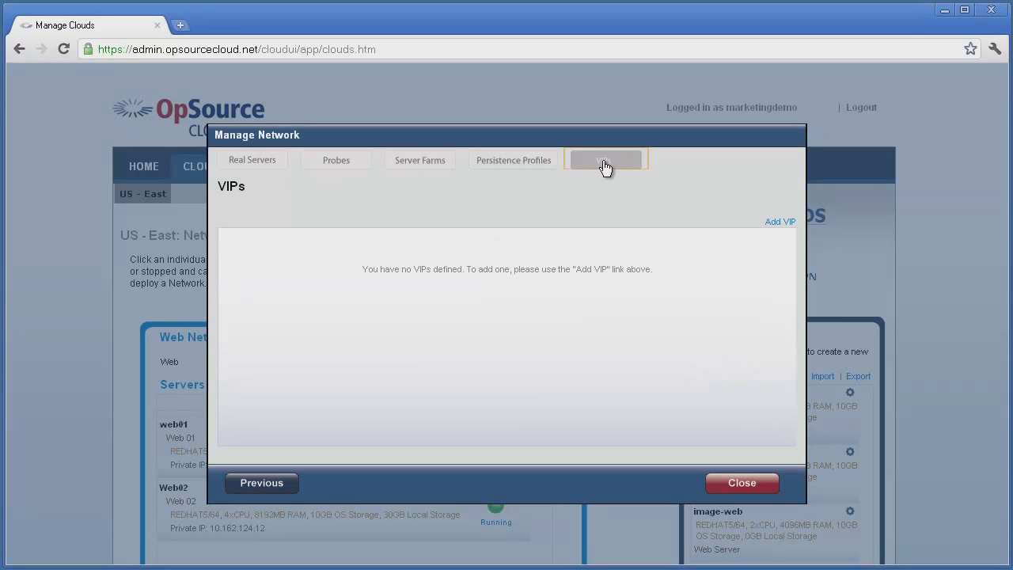
{"action": "left_click", "coordinate": [774, 225]}
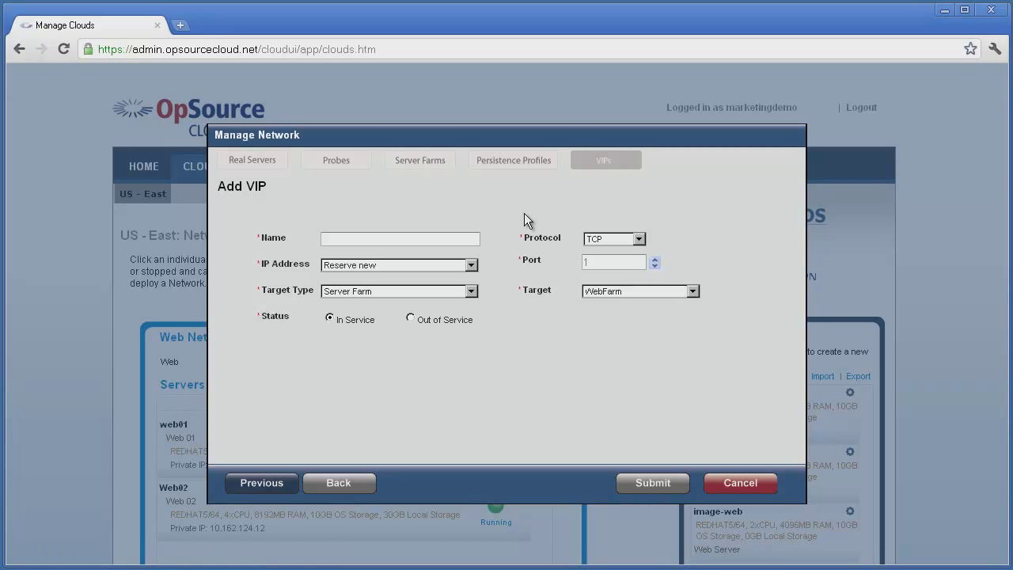
{"action": "left_click", "coordinate": [472, 237]}
{"action": "type", "text": "WebVip"}
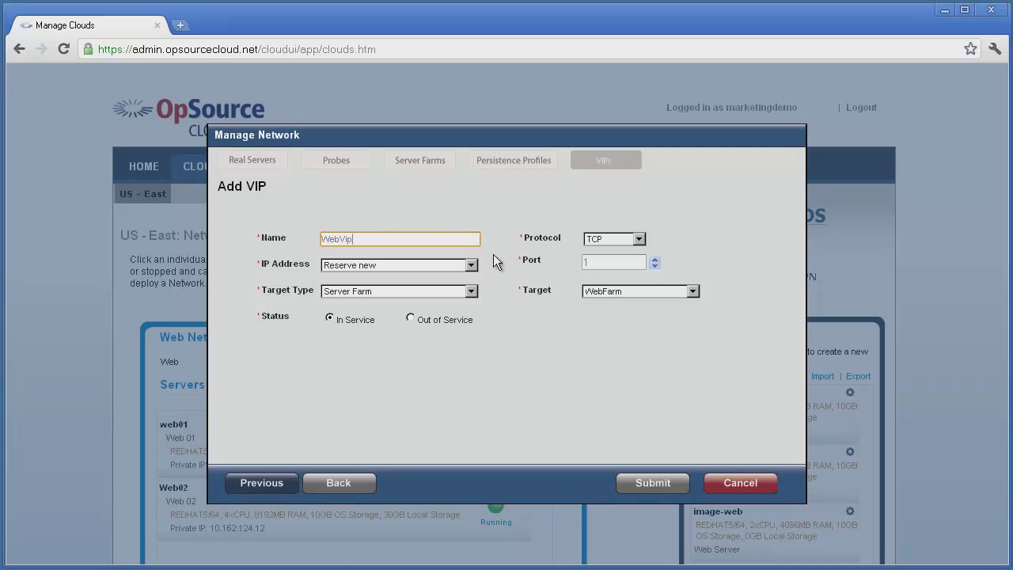
{"action": "left_click", "coordinate": [470, 292]}
{"action": "left_click", "coordinate": [469, 294]}
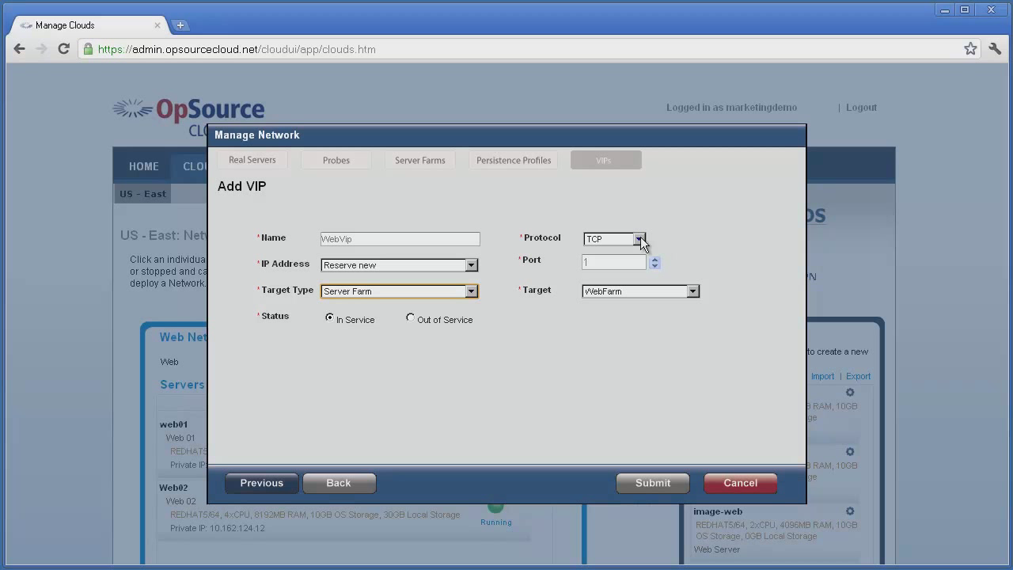
{"action": "left_click", "coordinate": [613, 262]}
{"action": "type", "text": "80"}
{"action": "left_click", "coordinate": [682, 290]}
{"action": "left_click", "coordinate": [682, 291]}
{"action": "left_click", "coordinate": [649, 484]}
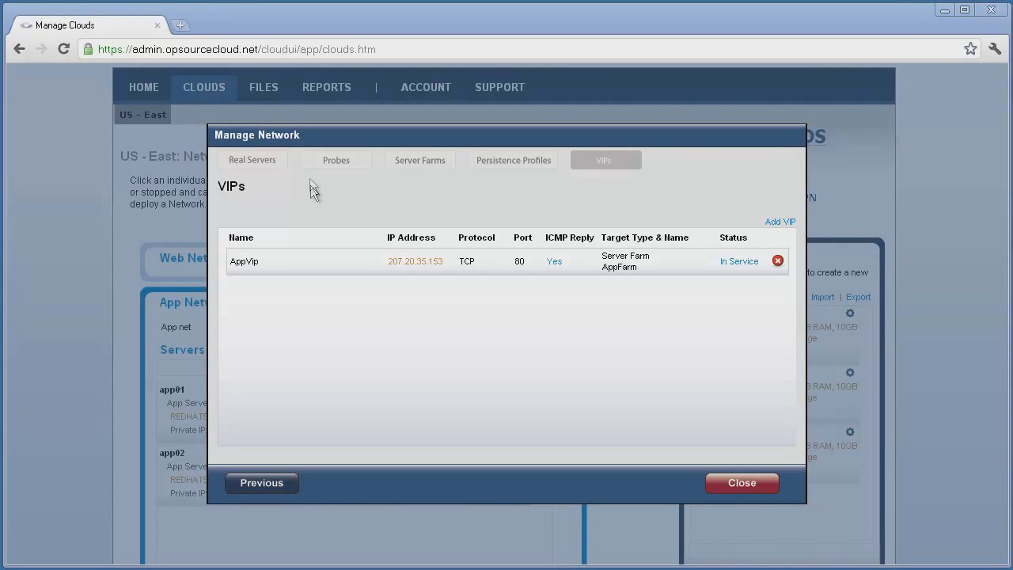
- Switch app01 (10.165.152.11) from In Service to Out of Service, leaving app02 unchanged
{"action": "left_click", "coordinate": [248, 163]}
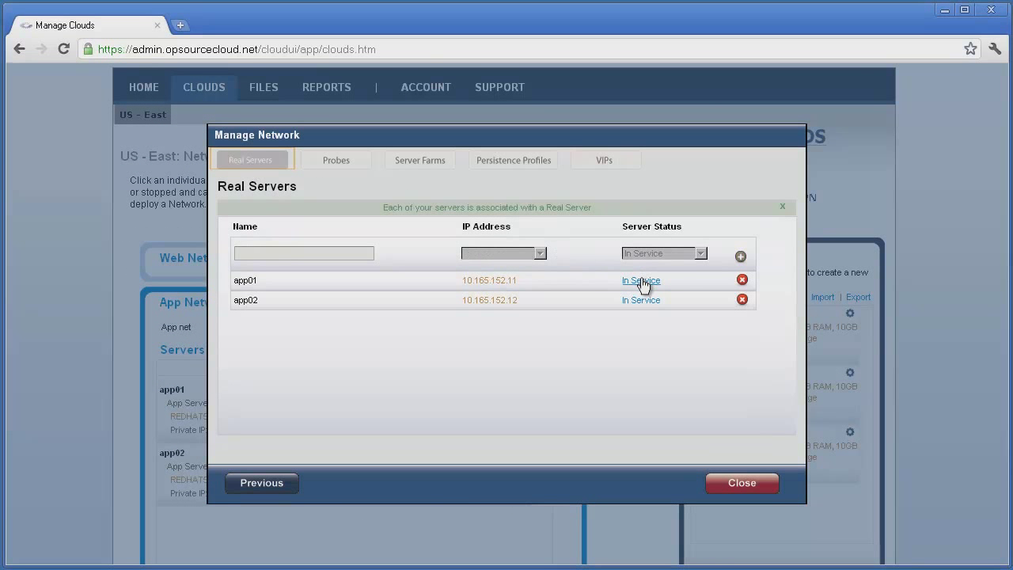
{"action": "left_click", "coordinate": [640, 280]}
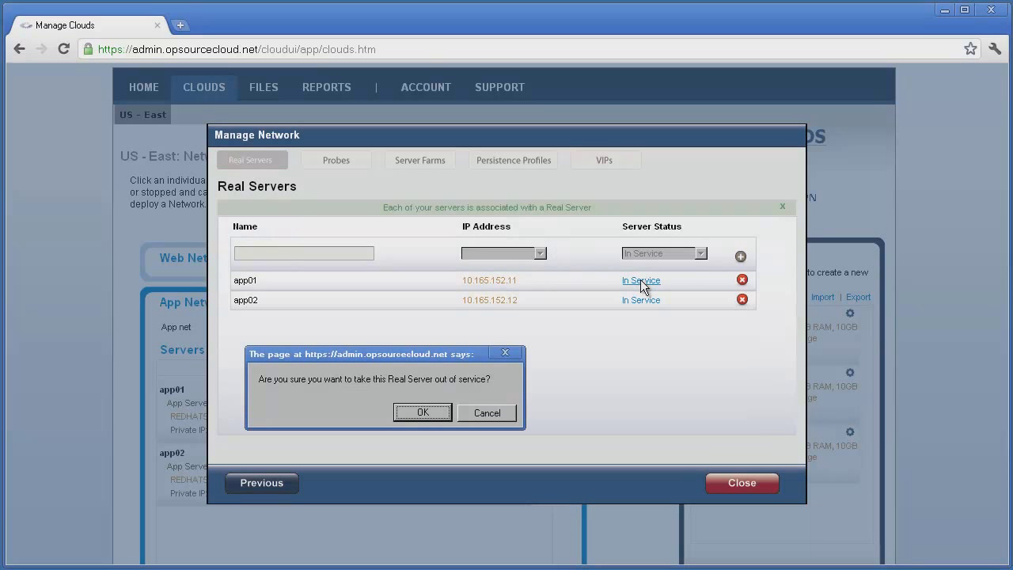
{"action": "left_click", "coordinate": [415, 412]}
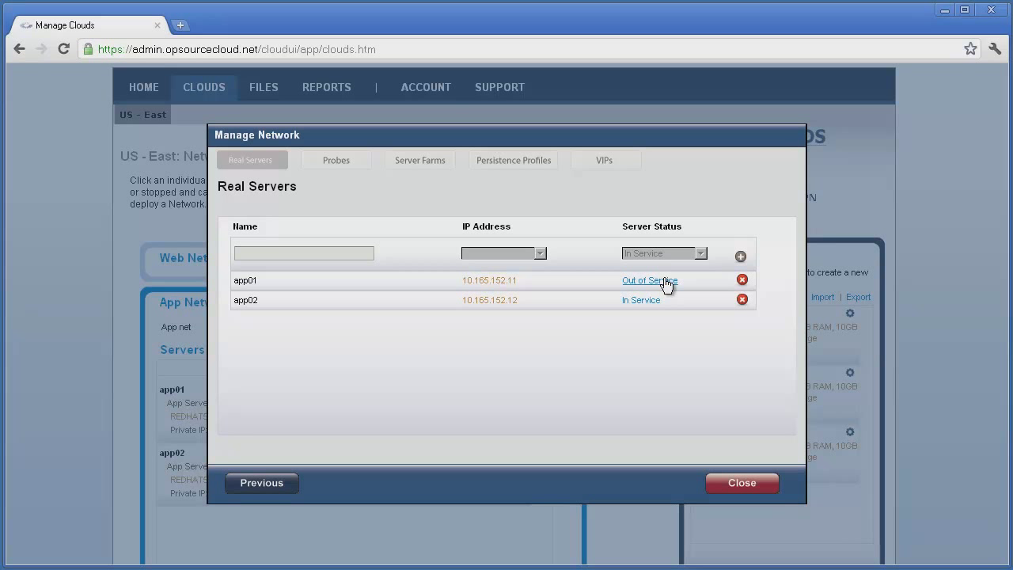
- Check the persistence type options on a new persistence profile, leaving HTTP_COOKIE
{"action": "left_click", "coordinate": [542, 168]}
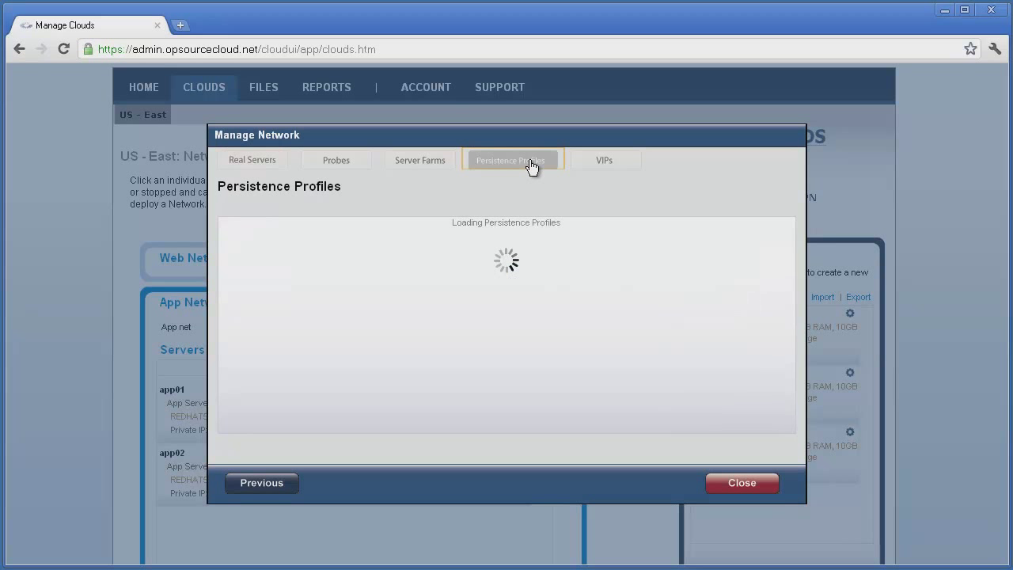
{"action": "left_click", "coordinate": [751, 222]}
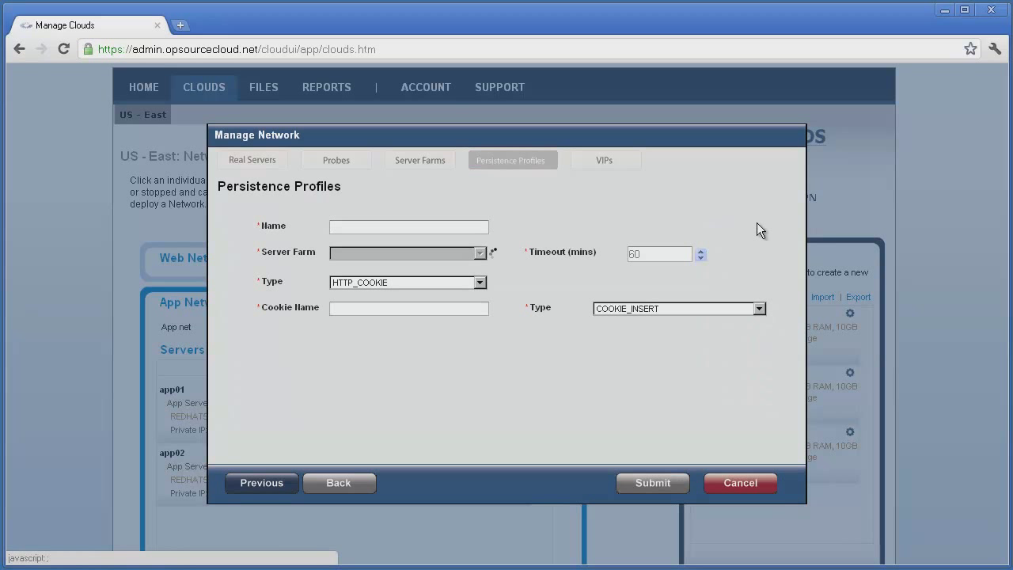
{"action": "left_click", "coordinate": [479, 282]}
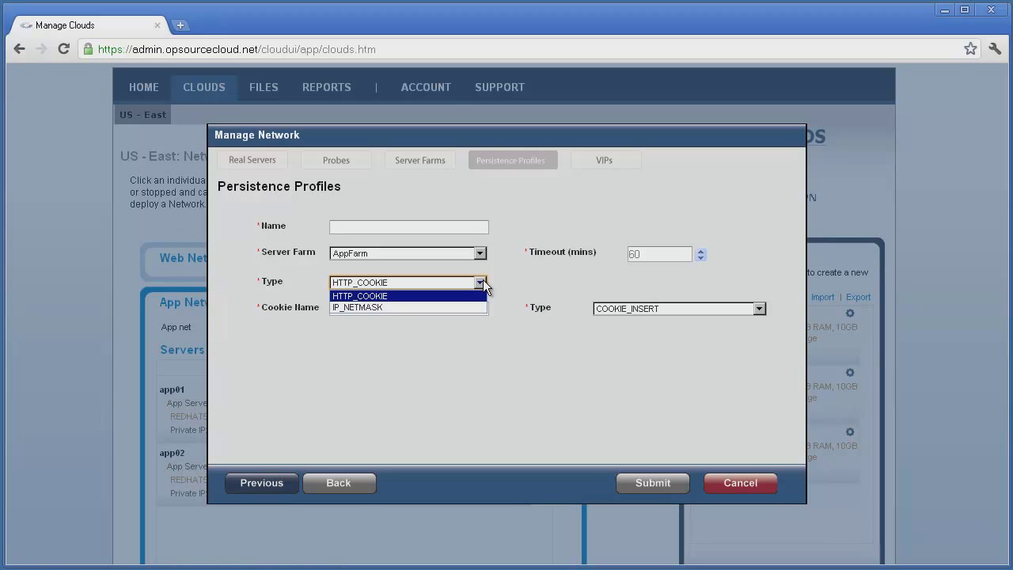
{"action": "left_click", "coordinate": [479, 283]}
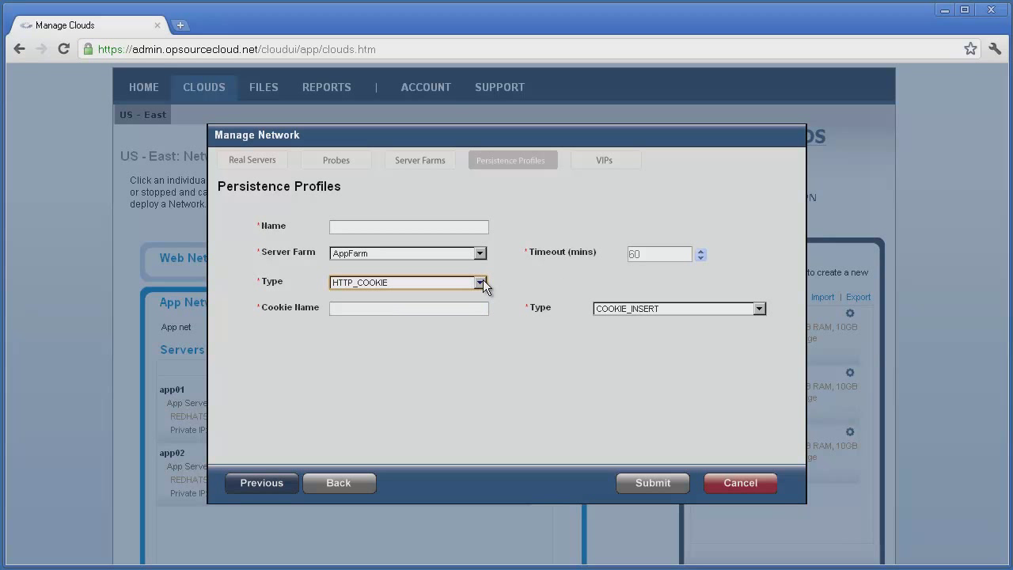
- Start a new health probe, then cancel it without saving
{"action": "left_click", "coordinate": [337, 165]}
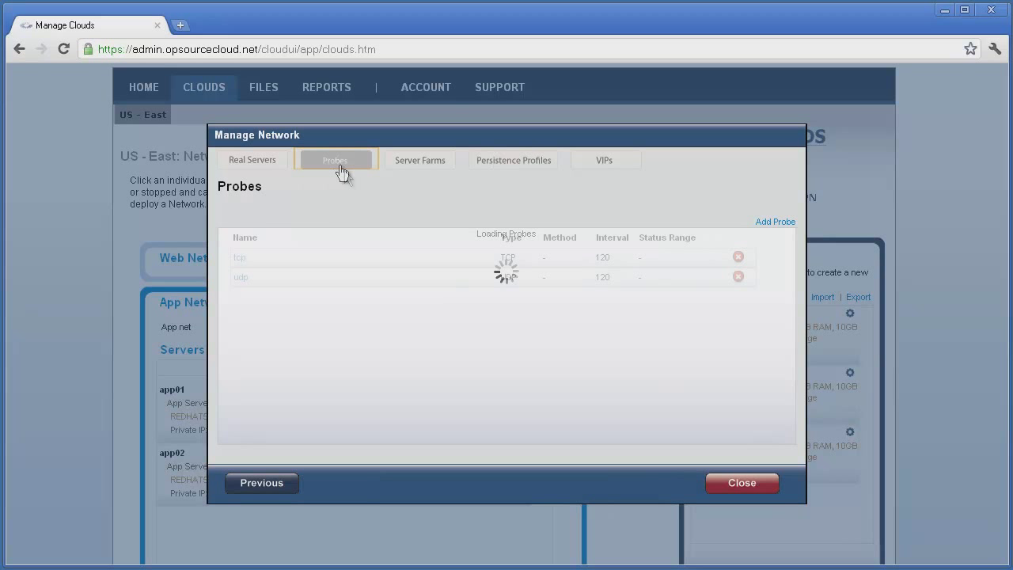
{"action": "left_click", "coordinate": [763, 221]}
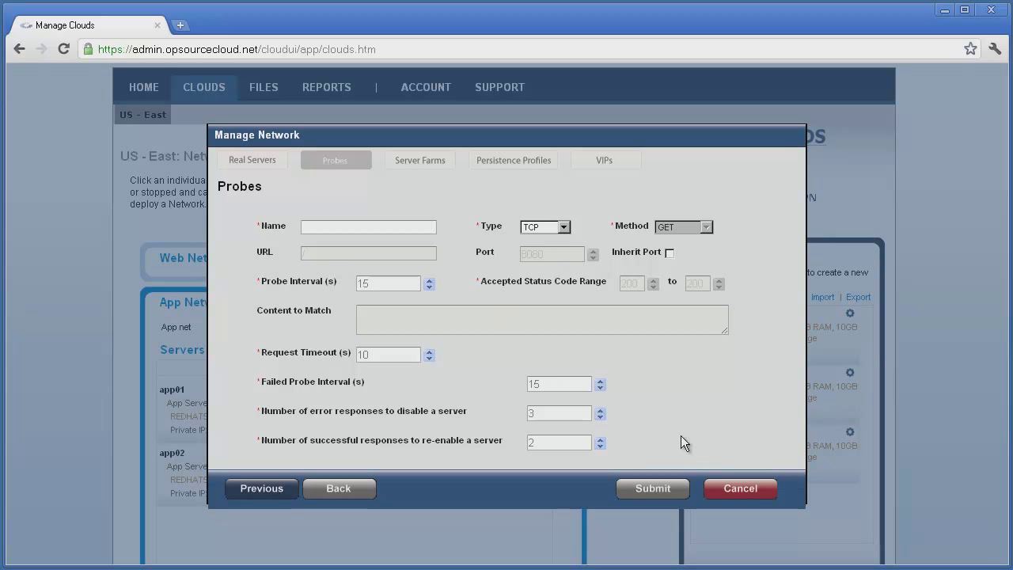
{"action": "left_click", "coordinate": [727, 492]}
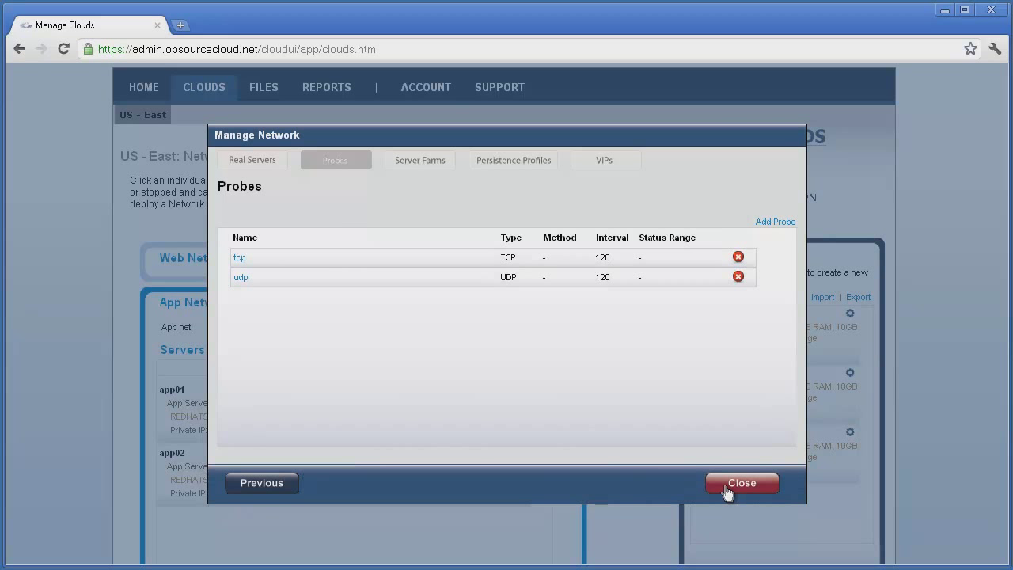
{"action": "left_click", "coordinate": [745, 493]}
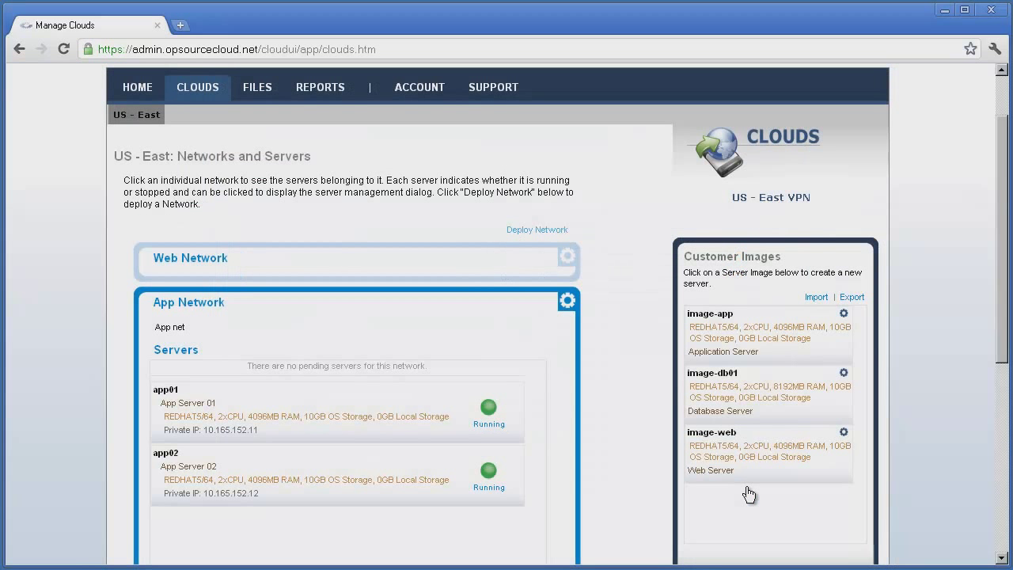
{"action": "left_click", "coordinate": [220, 307]}
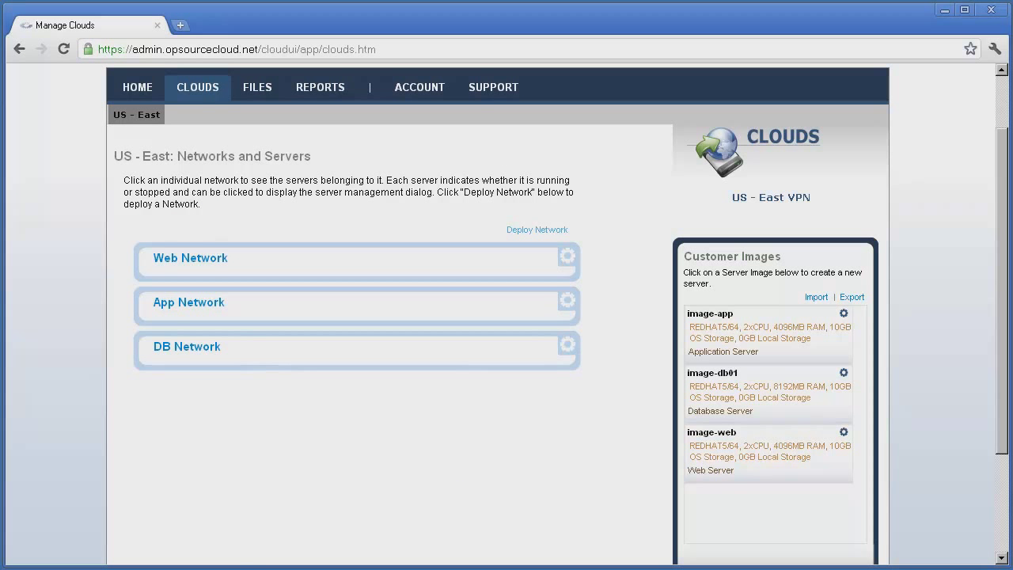